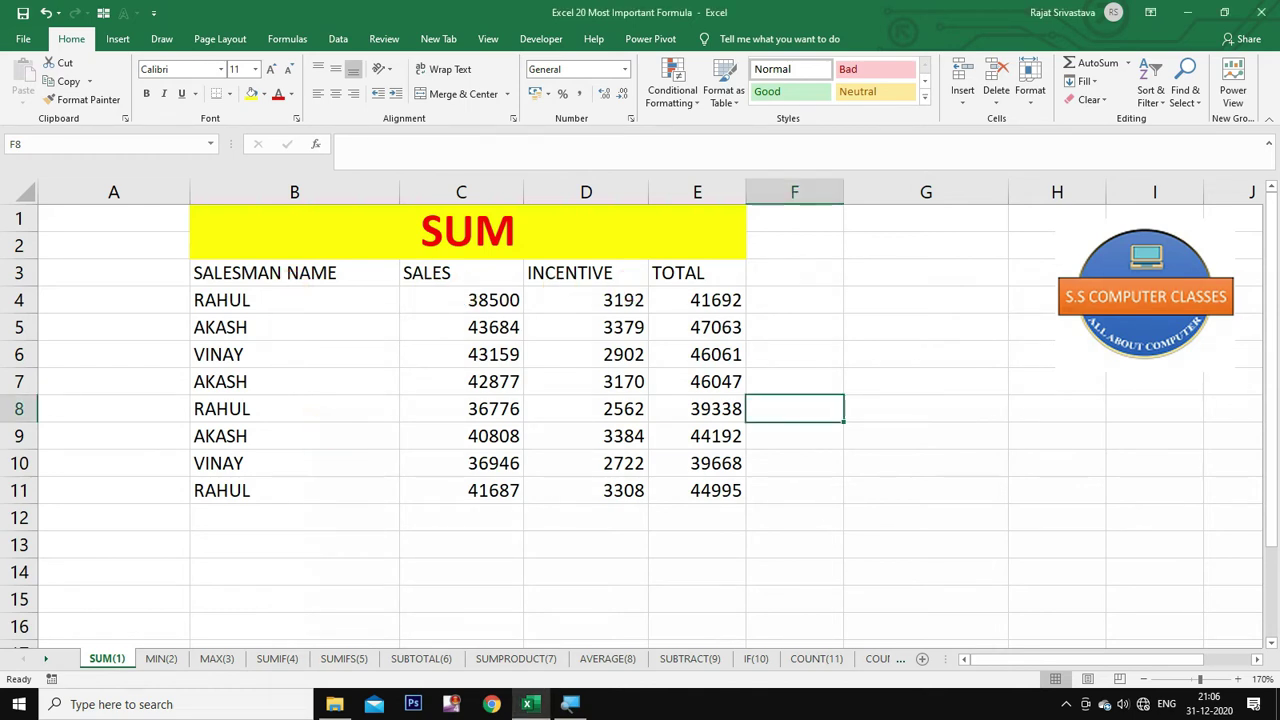
Hide the AKASH and VINAY rows 5 and 6 with Ctrl+9, then unhide them
left_click(300, 516)
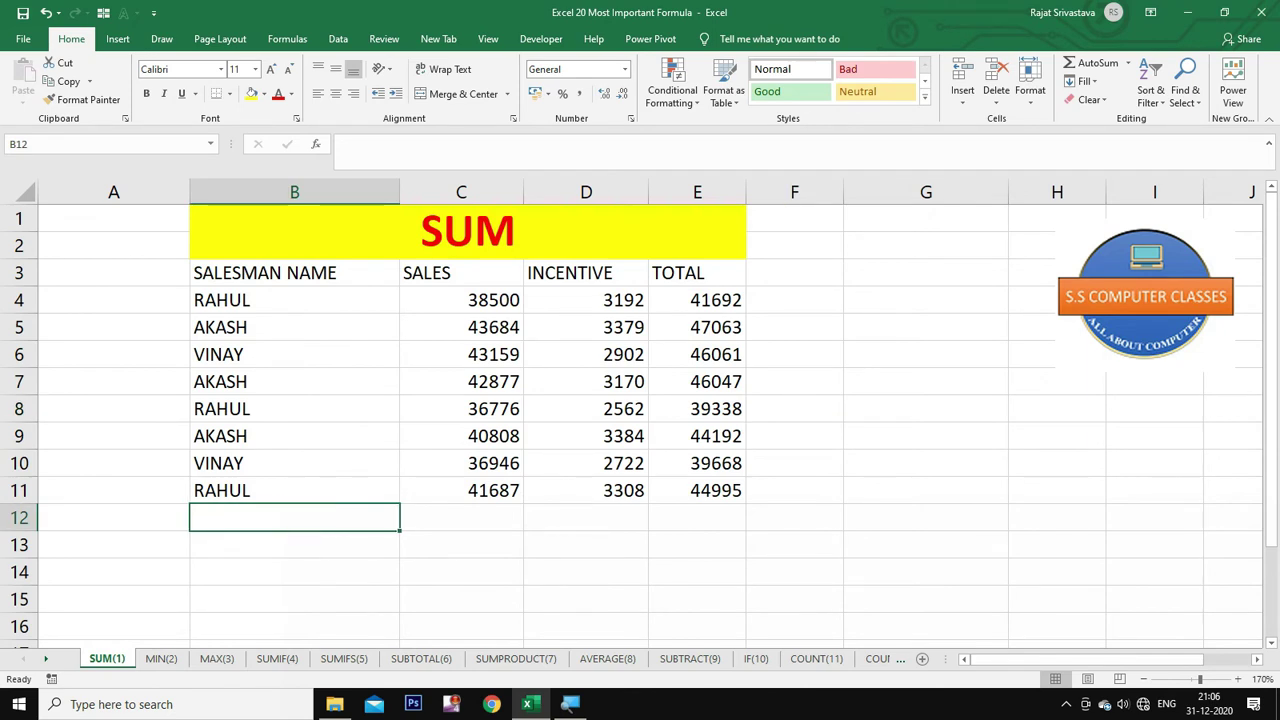
left_click(241, 331)
left_click_drag(241, 331, 740, 362)
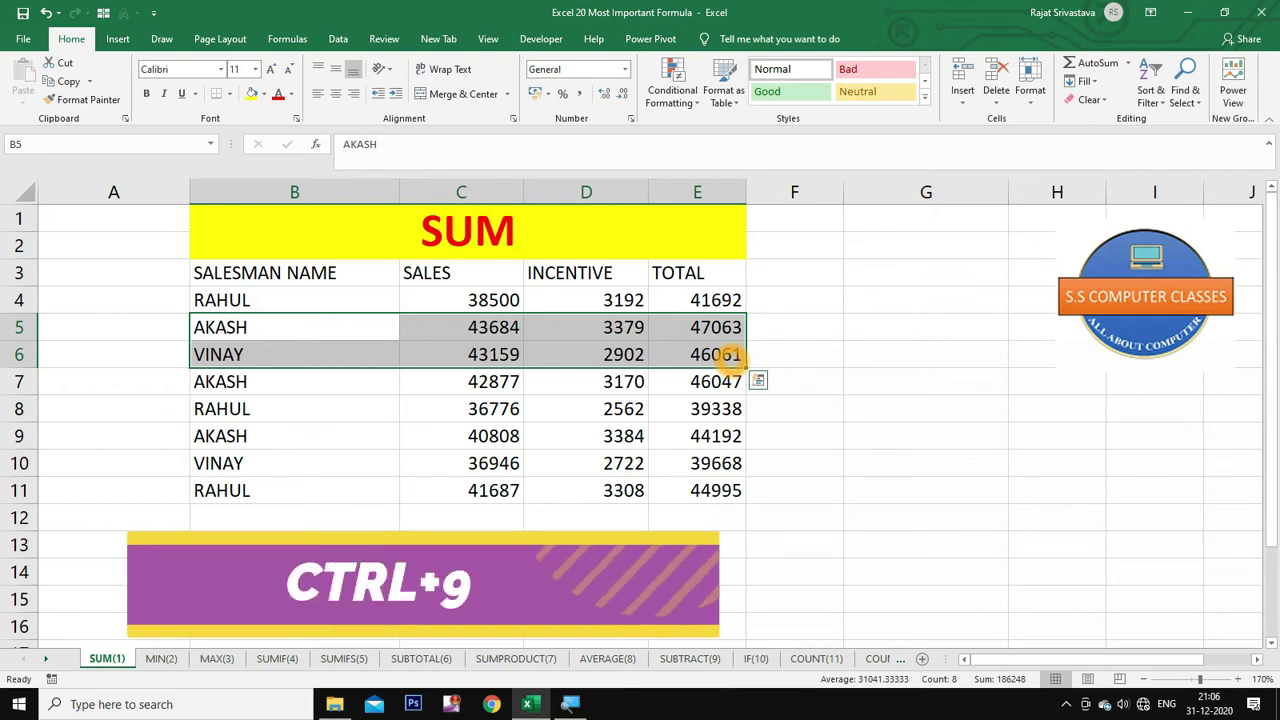
key("ctrl+9")
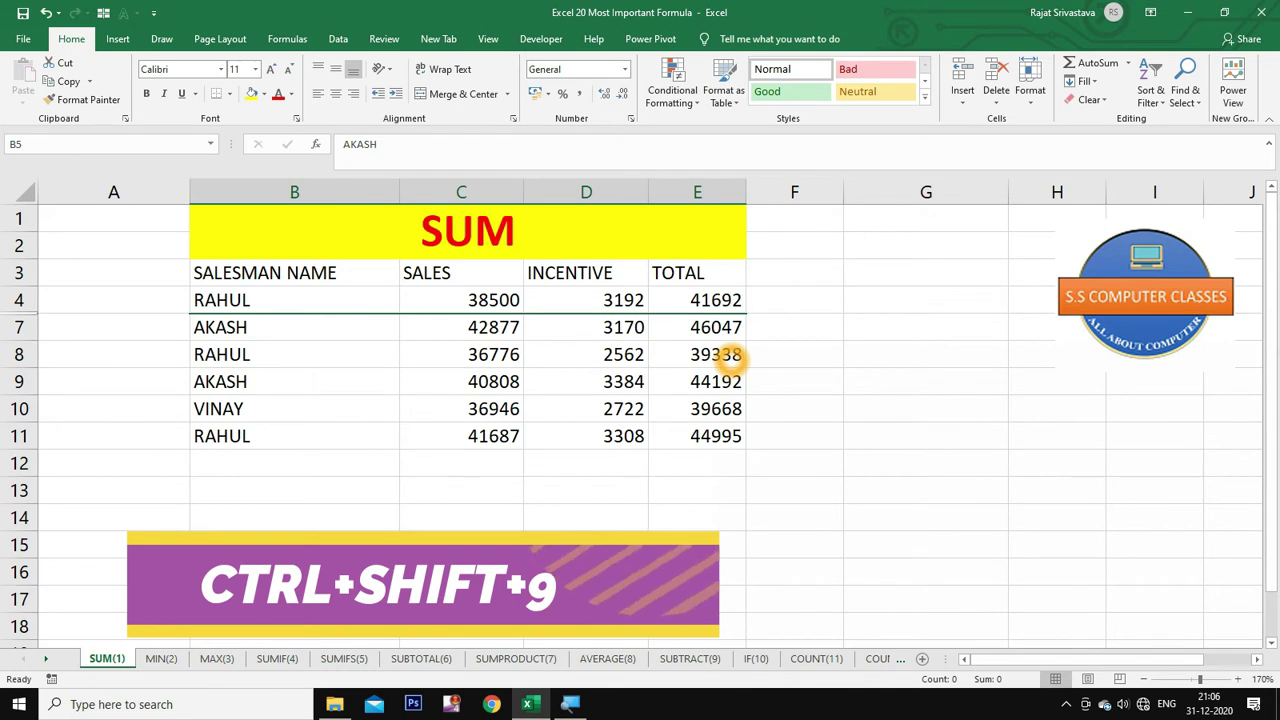
key("ctrl+shift+9")
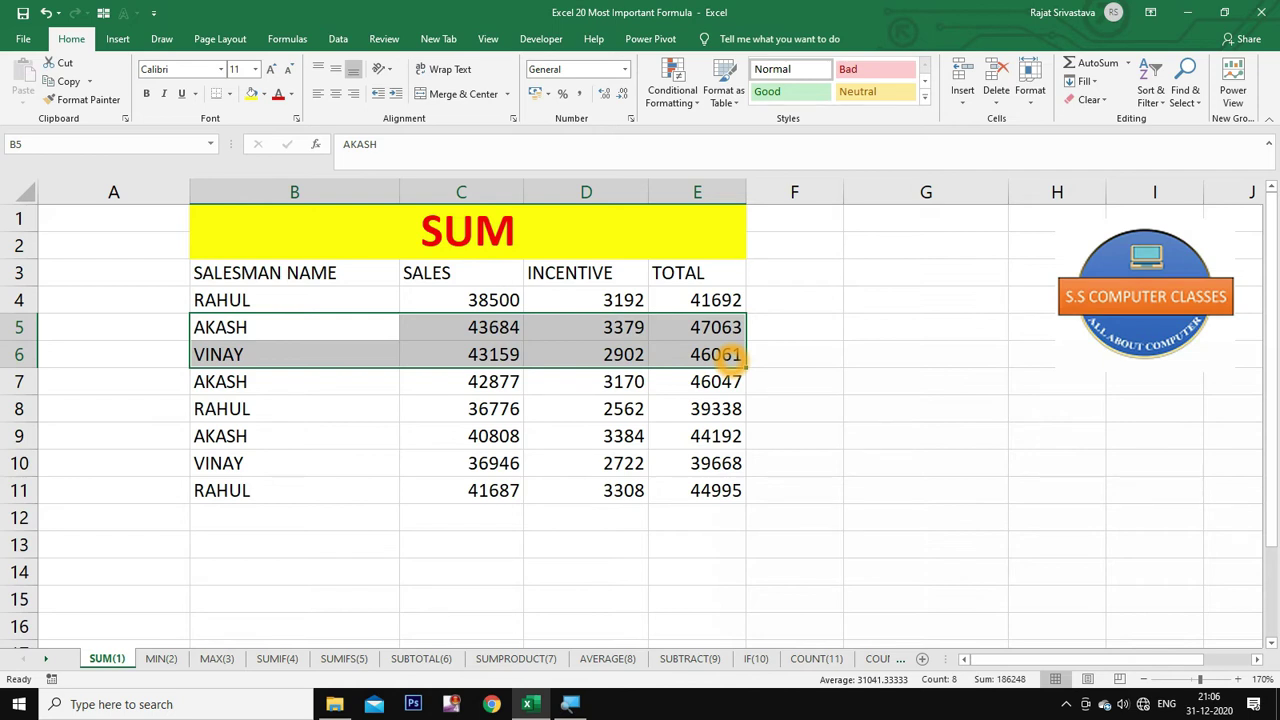
Hide the INCENTIVE column D with Ctrl+0 so SALES sits beside TOTAL
double_click(820, 378)
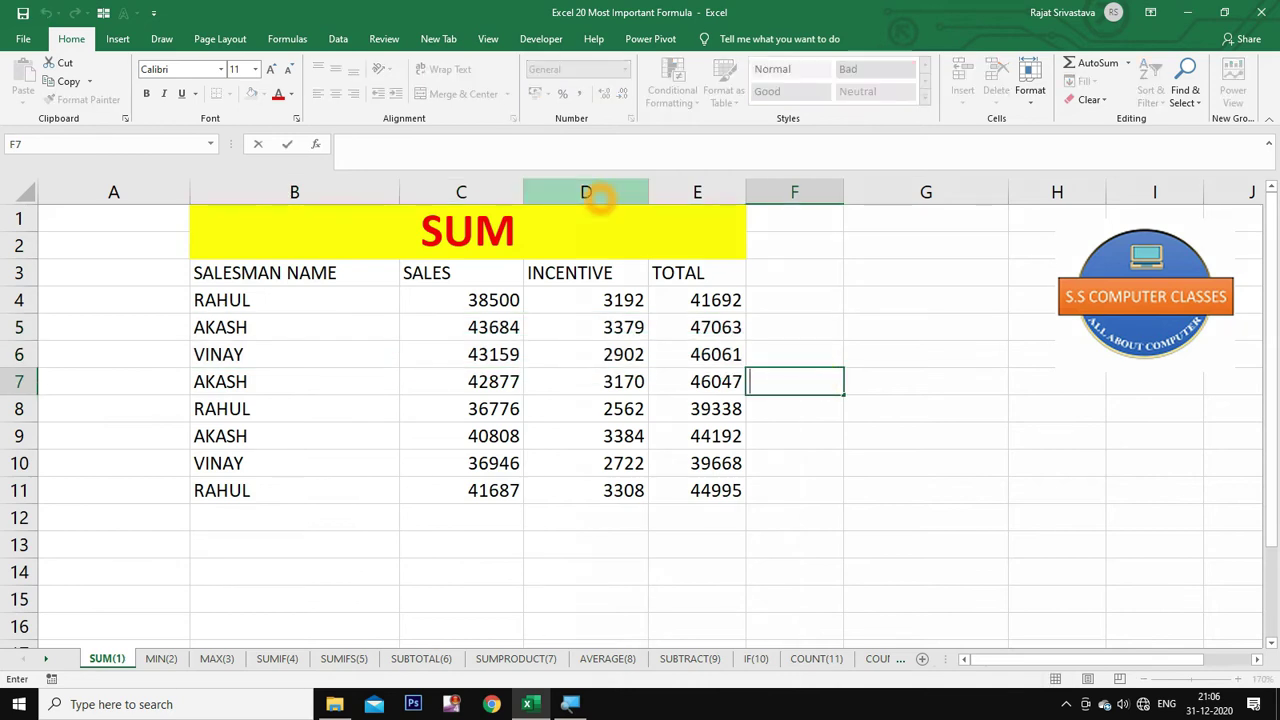
left_click(592, 194)
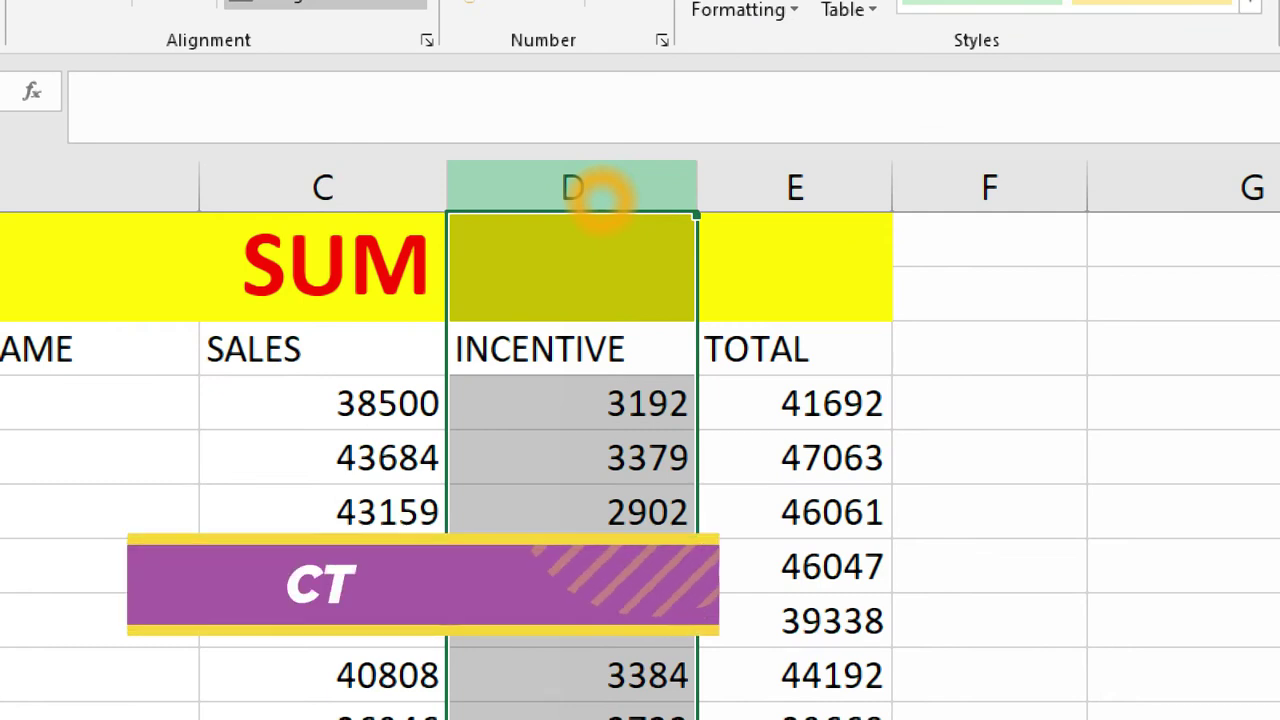
key("ctrl+0")
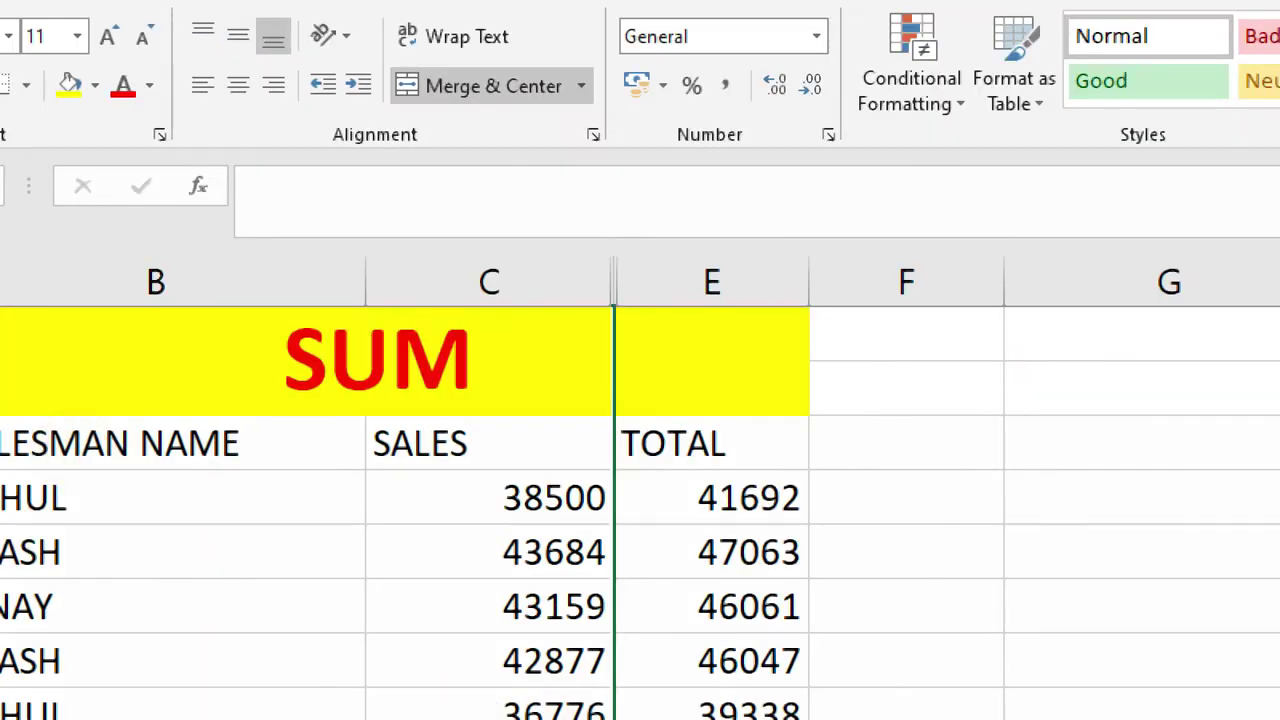
left_click(533, 460)
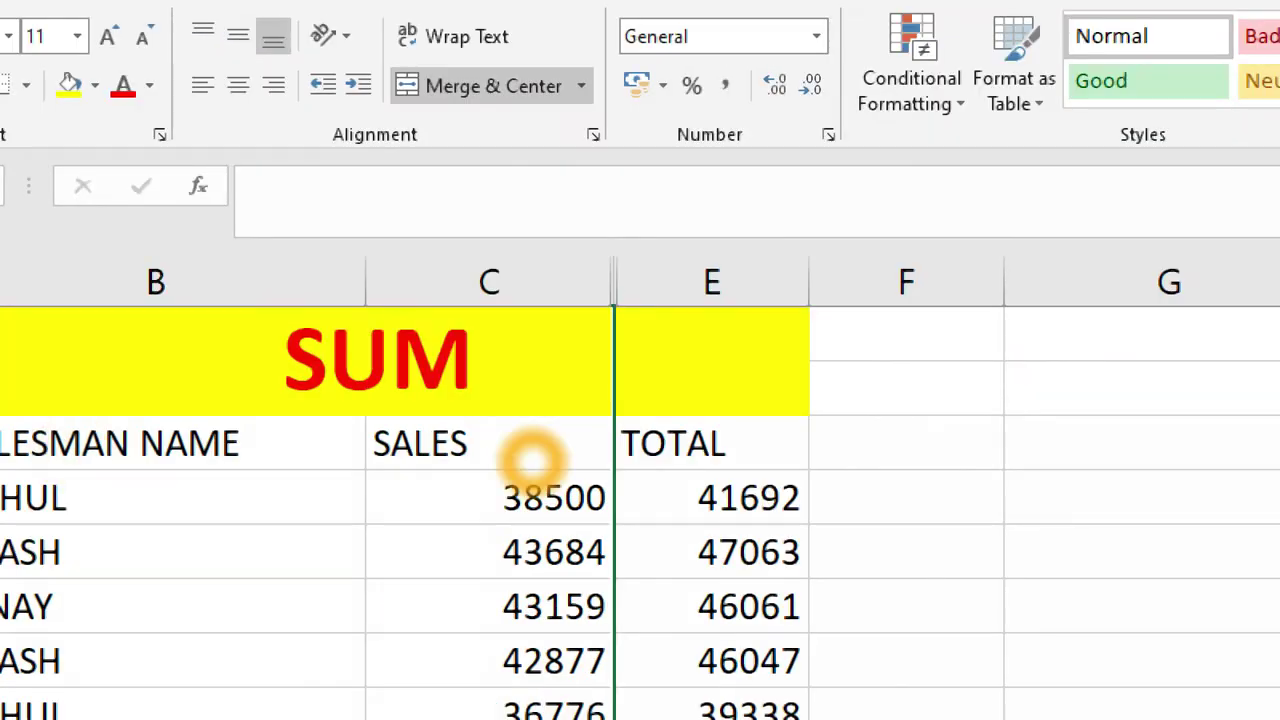
Select columns C to E and use Format > Hide & Unhide > Unhide Columns to restore INCENTIVE
left_click(478, 268)
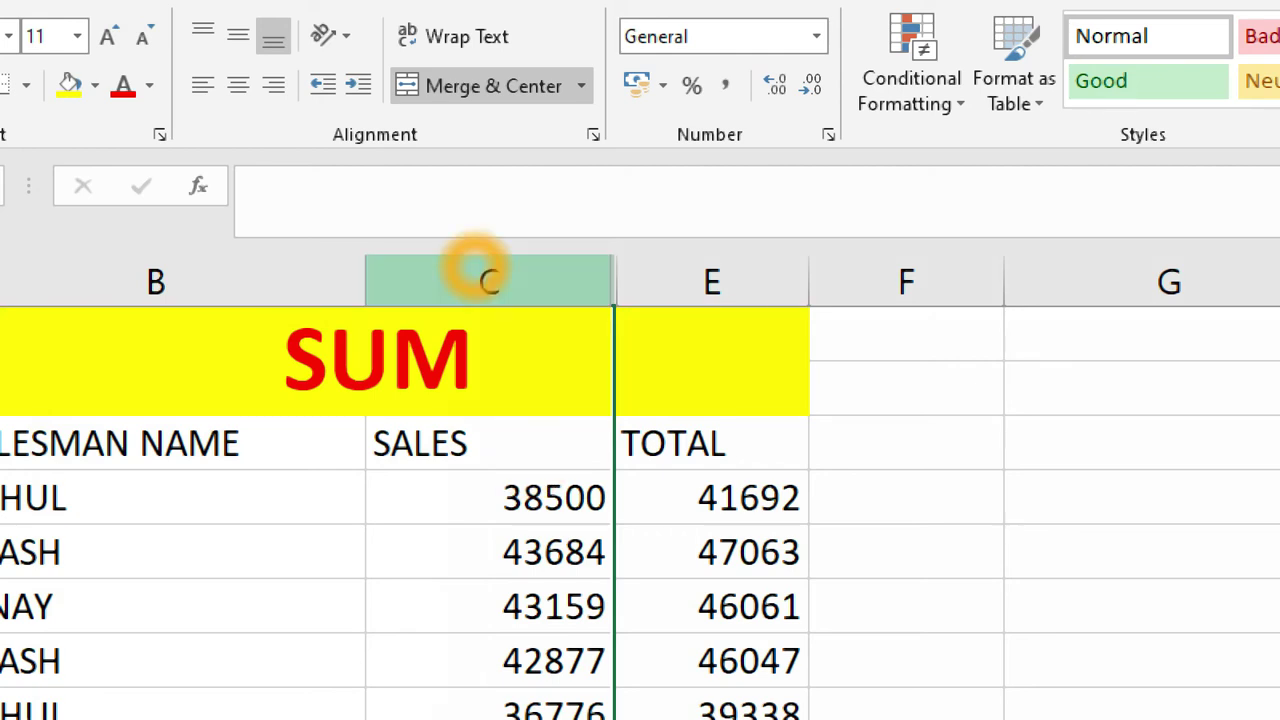
left_click(757, 277, "ctrl")
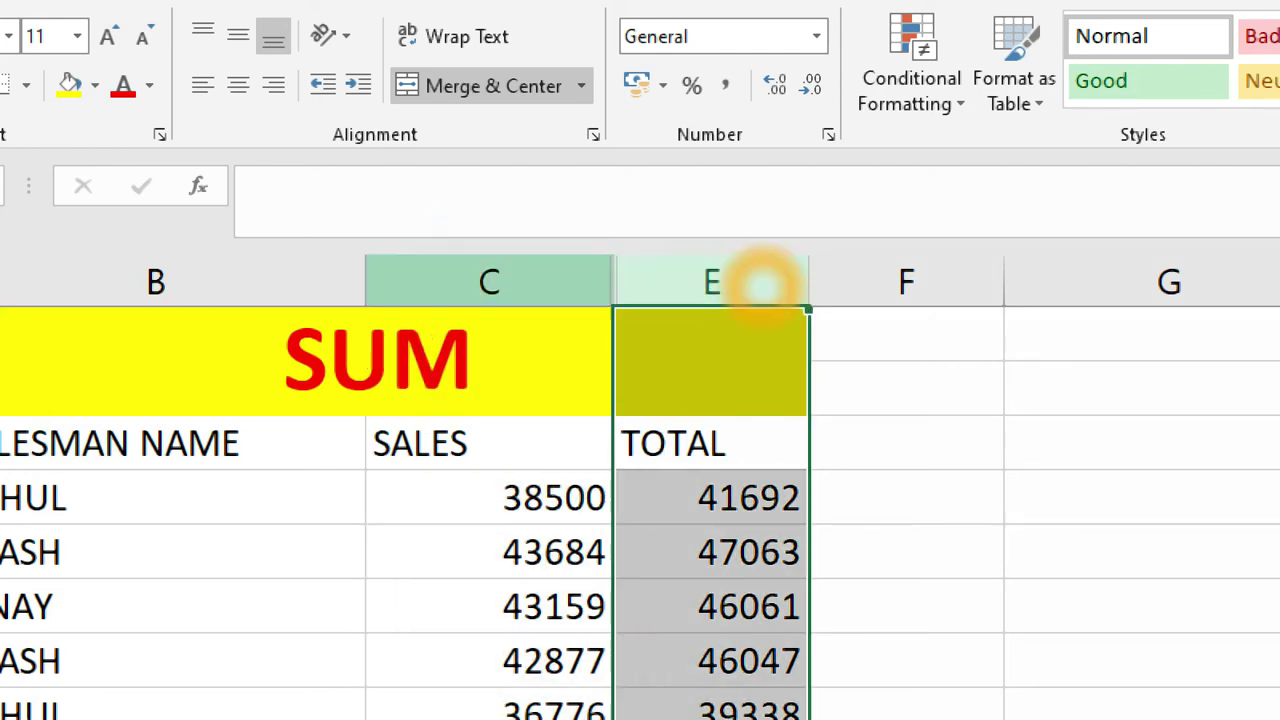
left_click(450, 278)
key("ctrl+a")
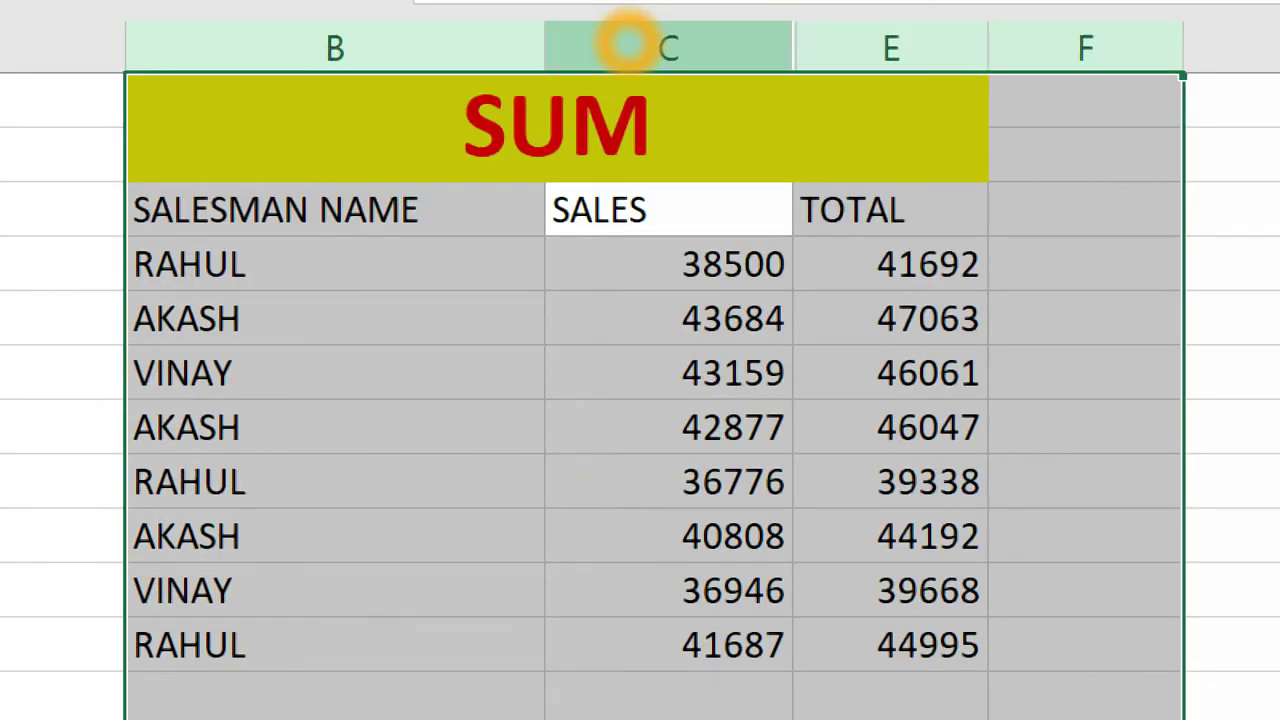
left_click(726, 214)
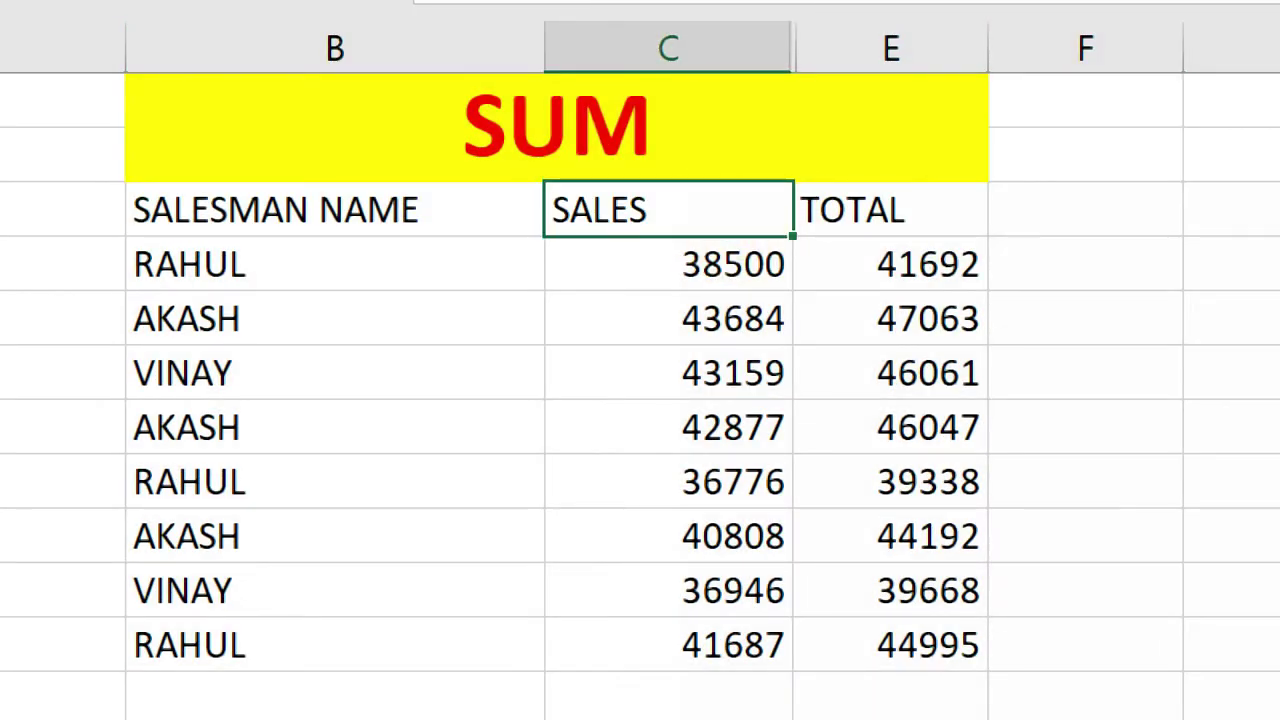
left_click_drag(745, 45, 900, 48)
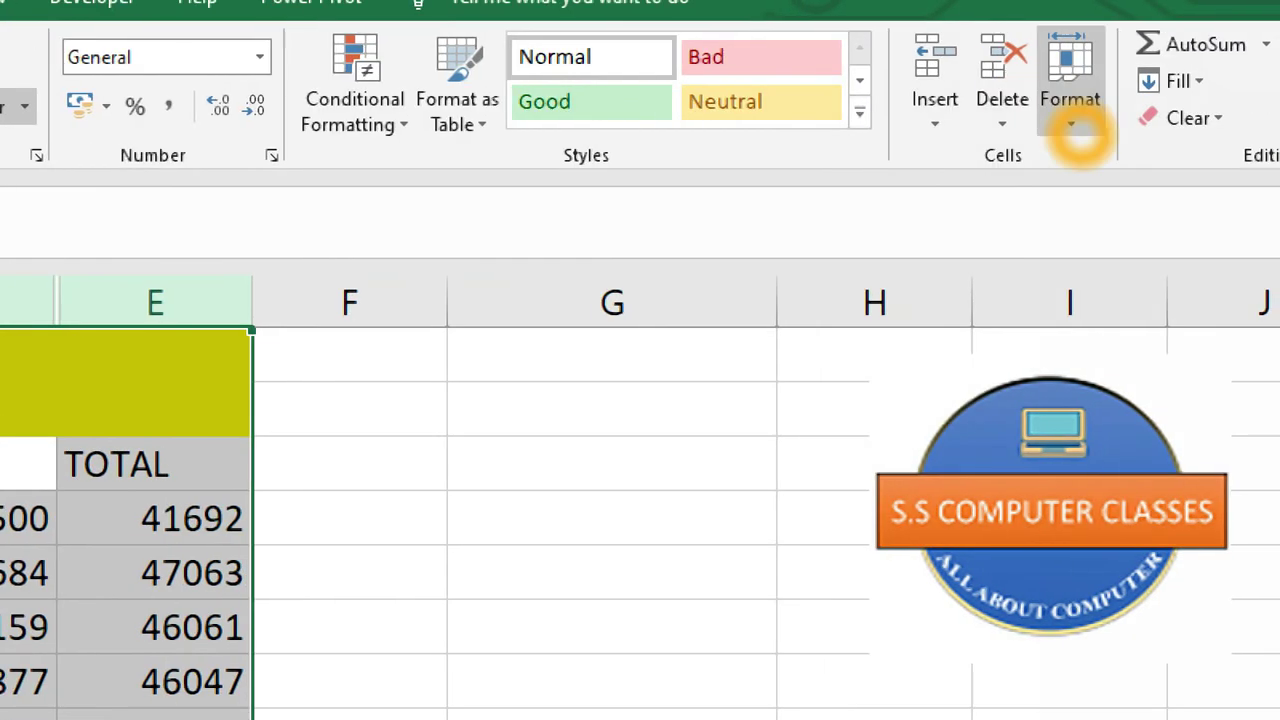
left_click(1070, 110)
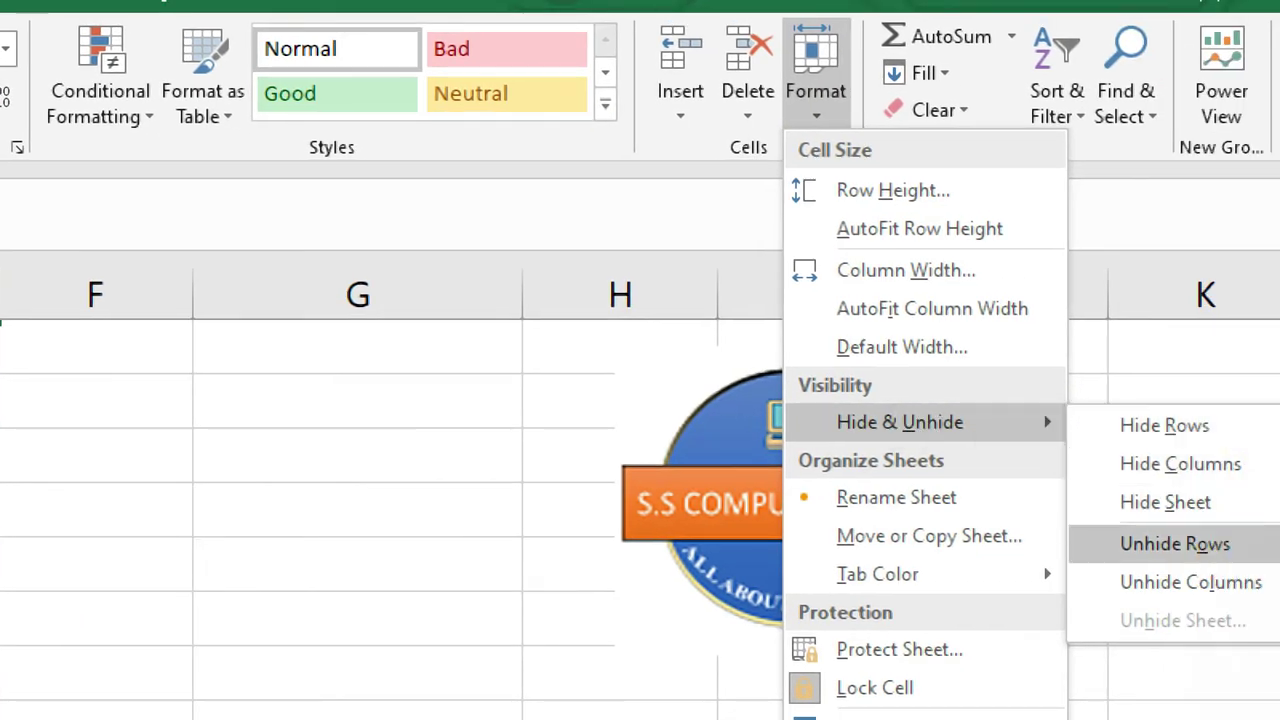
left_click(1206, 584)
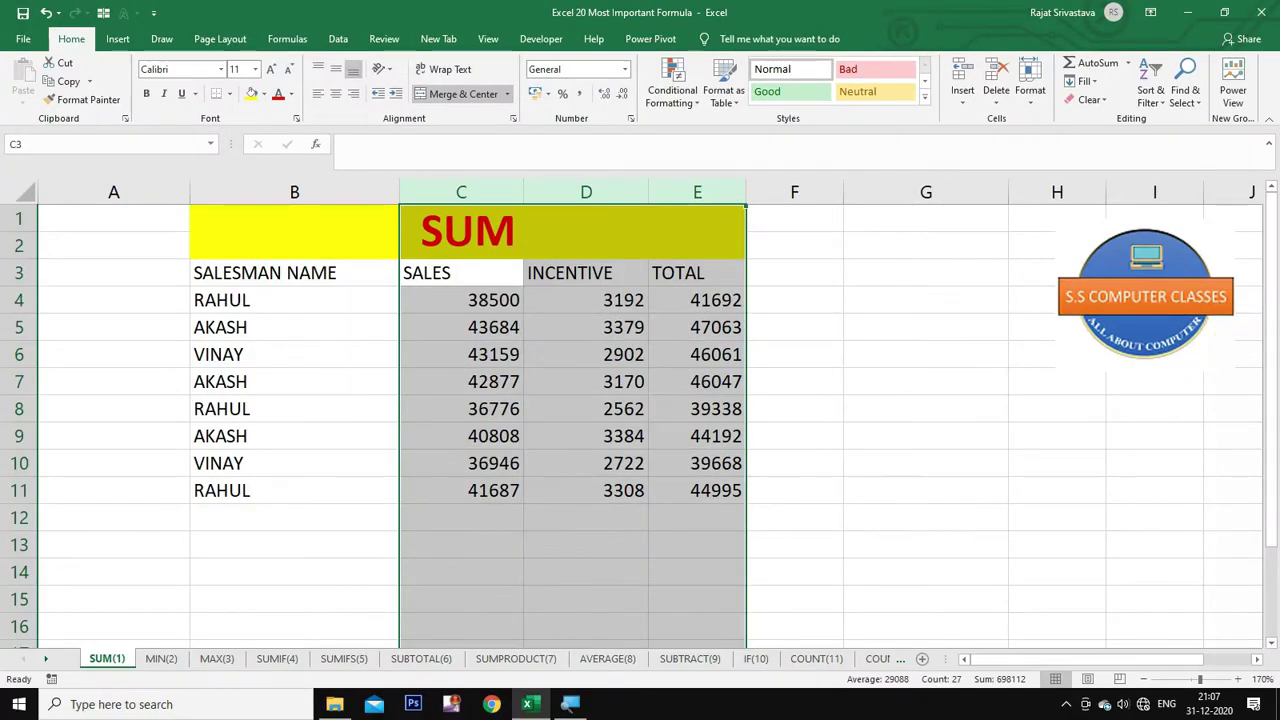
left_click(975, 408)
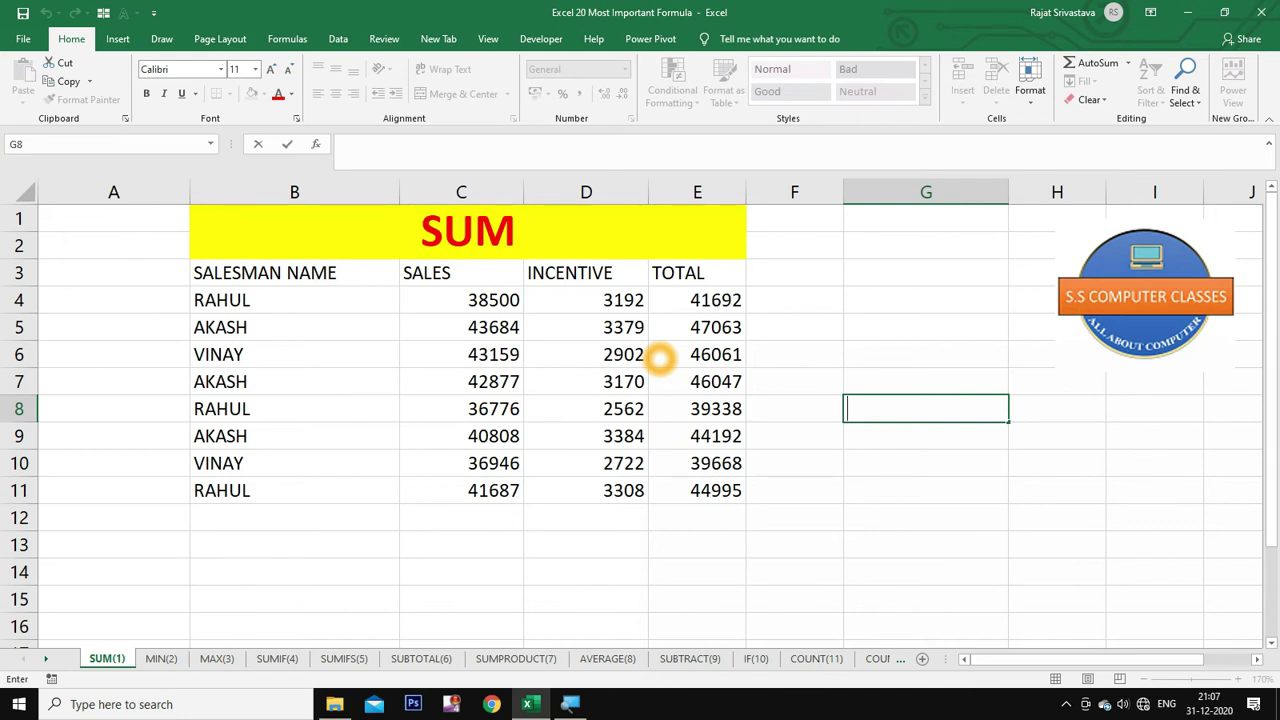
left_click(852, 324)
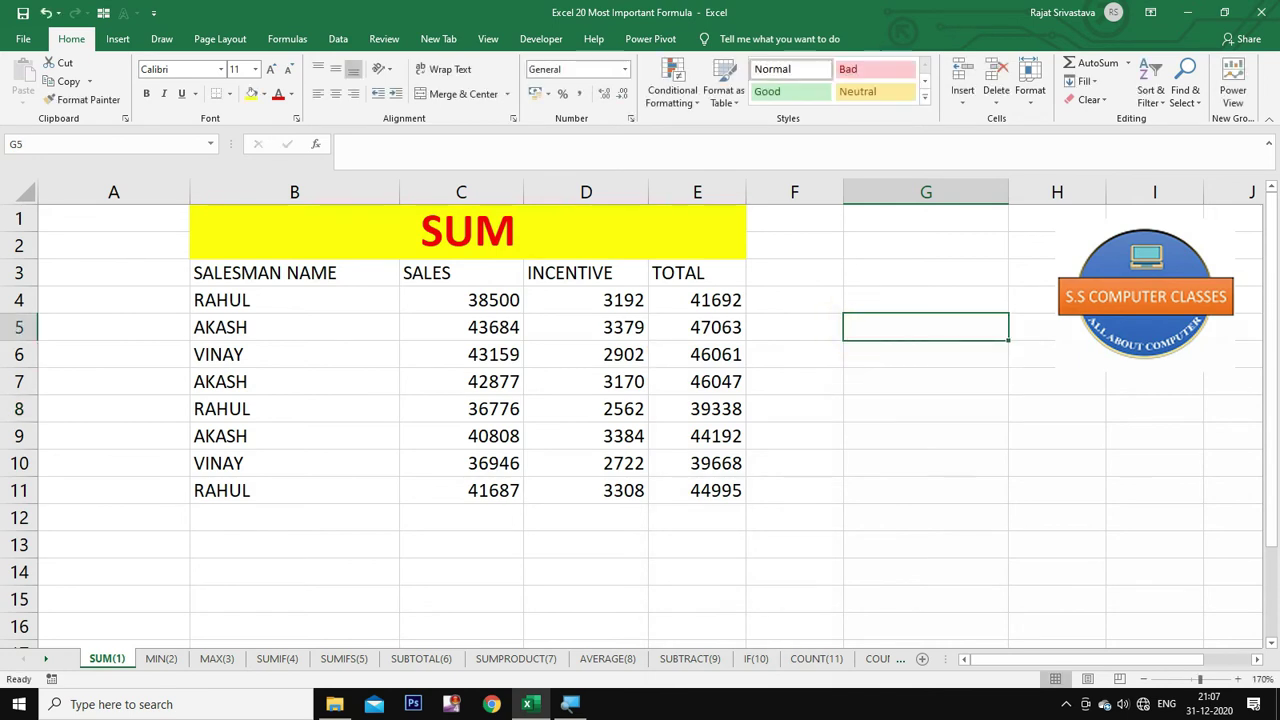
left_click_drag(214, 280, 440, 275)
left_click_drag(697, 354, 697, 381)
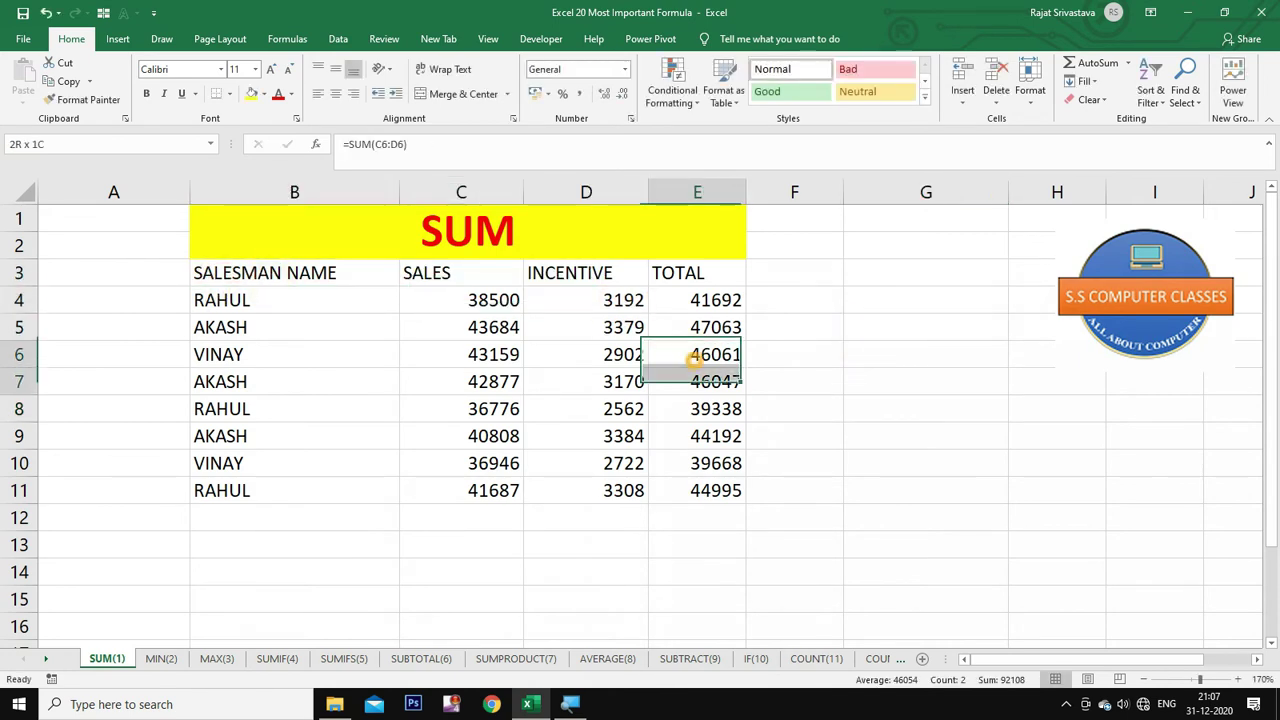
left_click(232, 275)
key("shift+Right")
key("shift+Right")
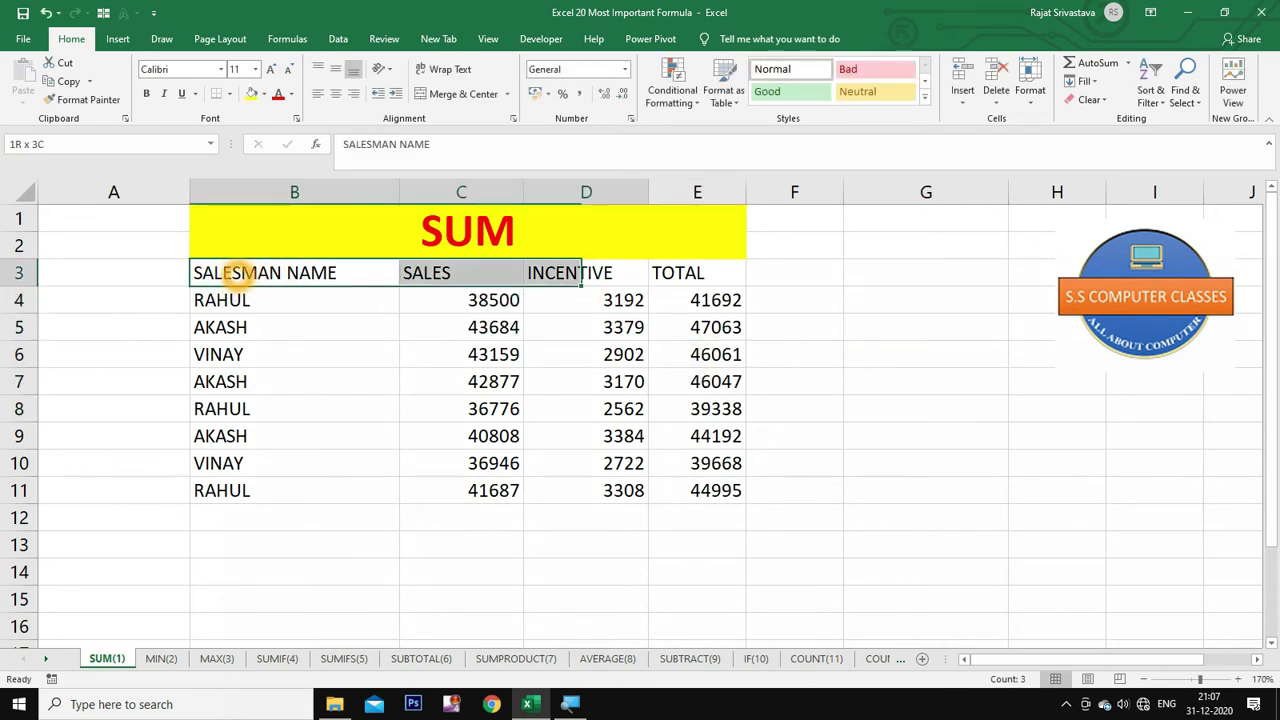
key("shift+Right")
key("shift+Down")
key("shift+Down")
key("shift+Down")
key("shift+Down")
key("shift+Down")
key("shift+Down")
key("shift+Down")
key("shift+Down")
key("shift+Up")
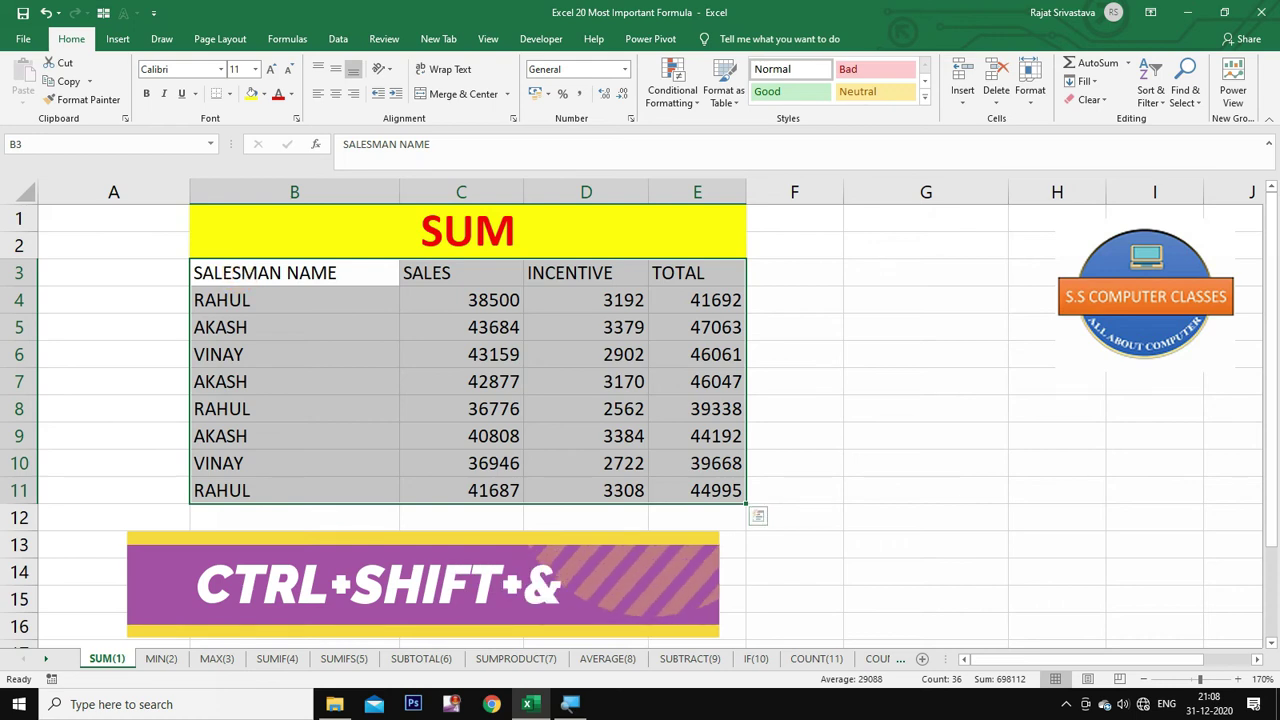
left_click(878, 386)
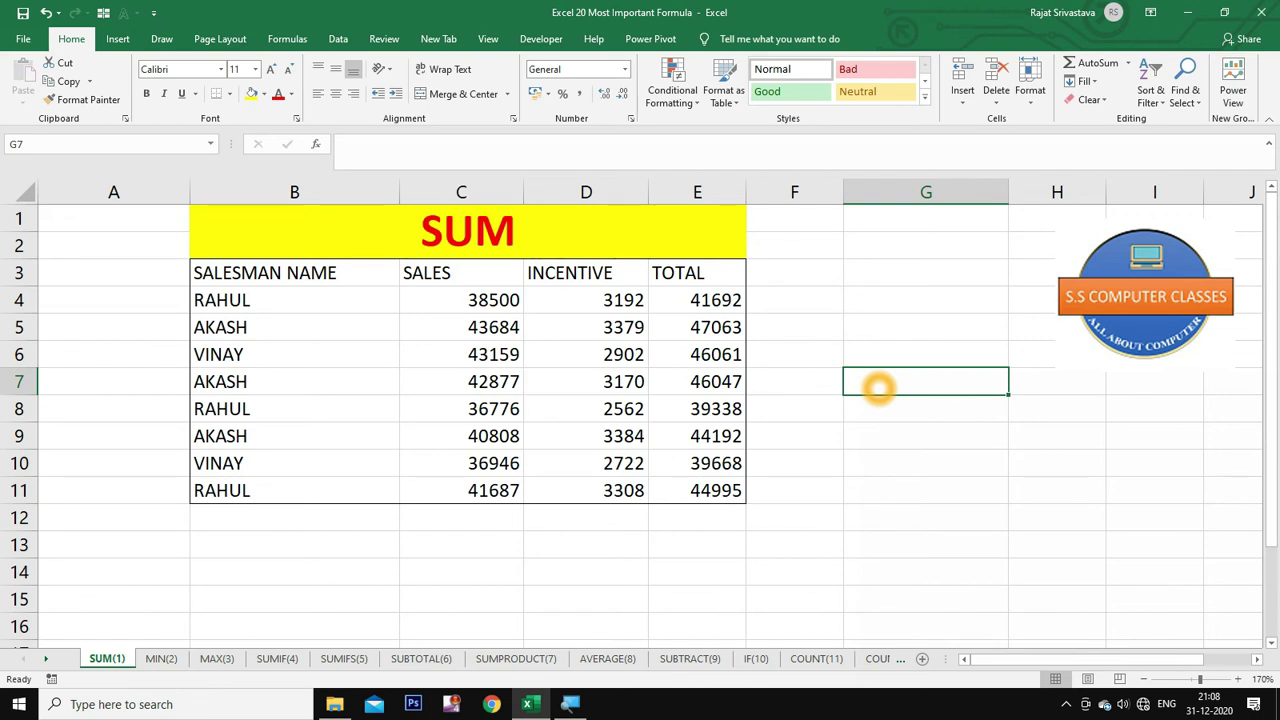
double_click(769, 281)
left_click(243, 276)
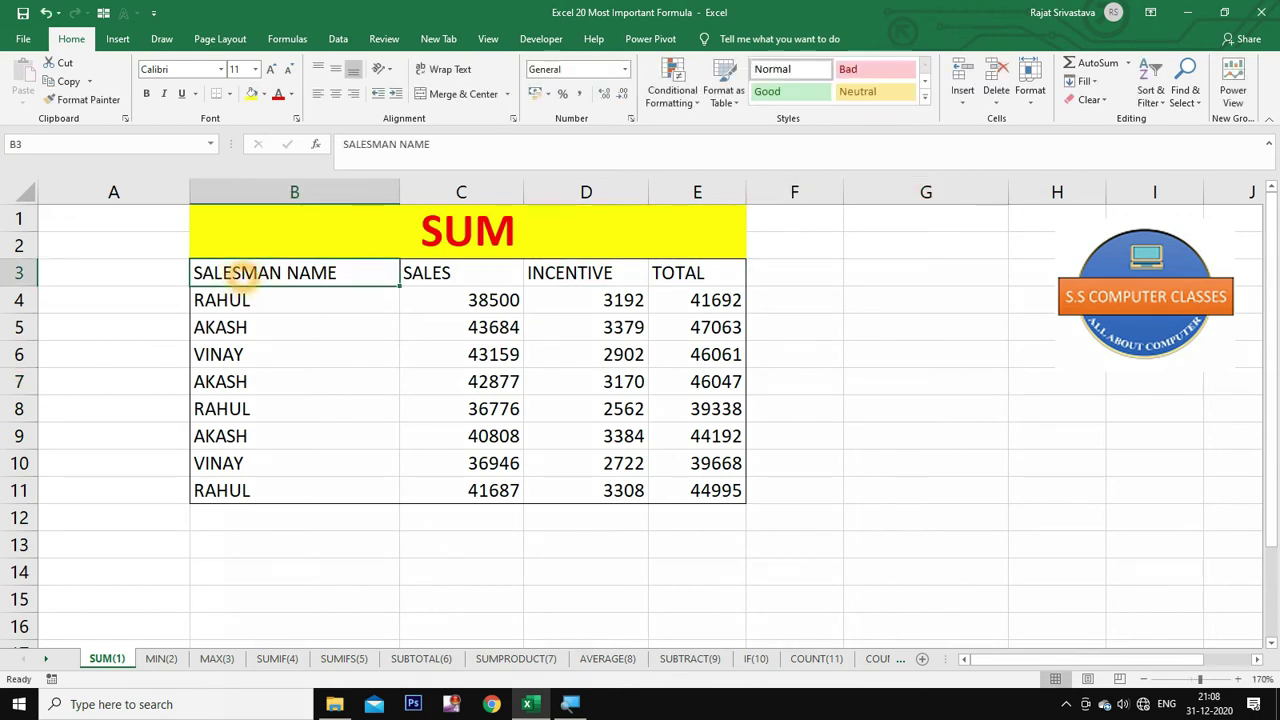
key("shift+Right")
key("shift+Right")
key("shift+Right")
key("shift+Down")
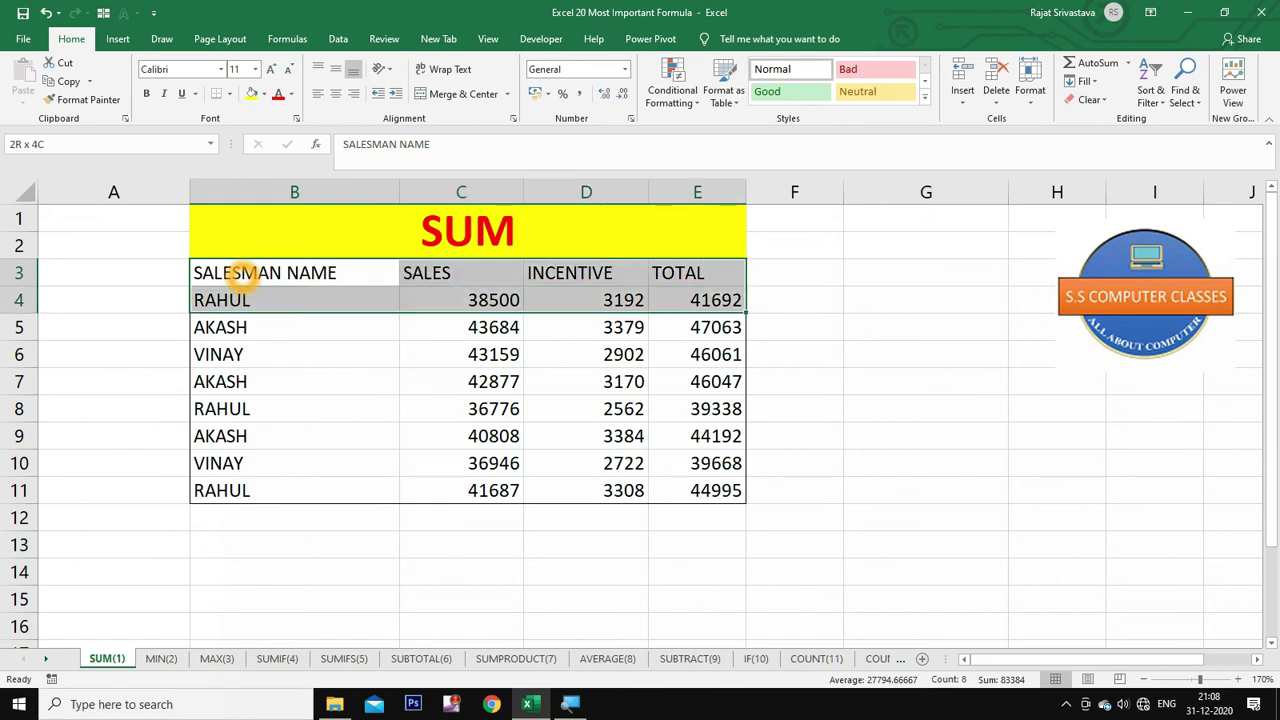
key("shift+Down")
key("shift+Down")
key("shift+Down")
key("shift+Down")
key("shift+Down")
key("shift+Down")
key("shift+Down")
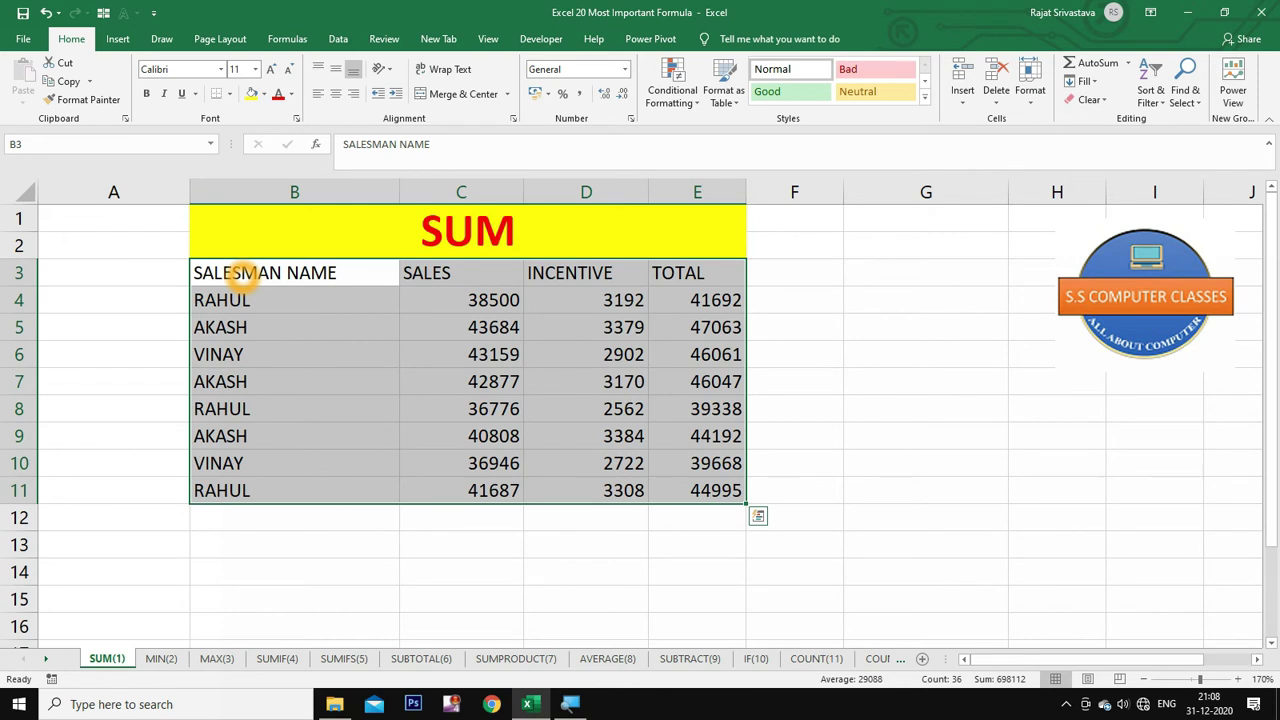
key("ctrl+shift+underscore")
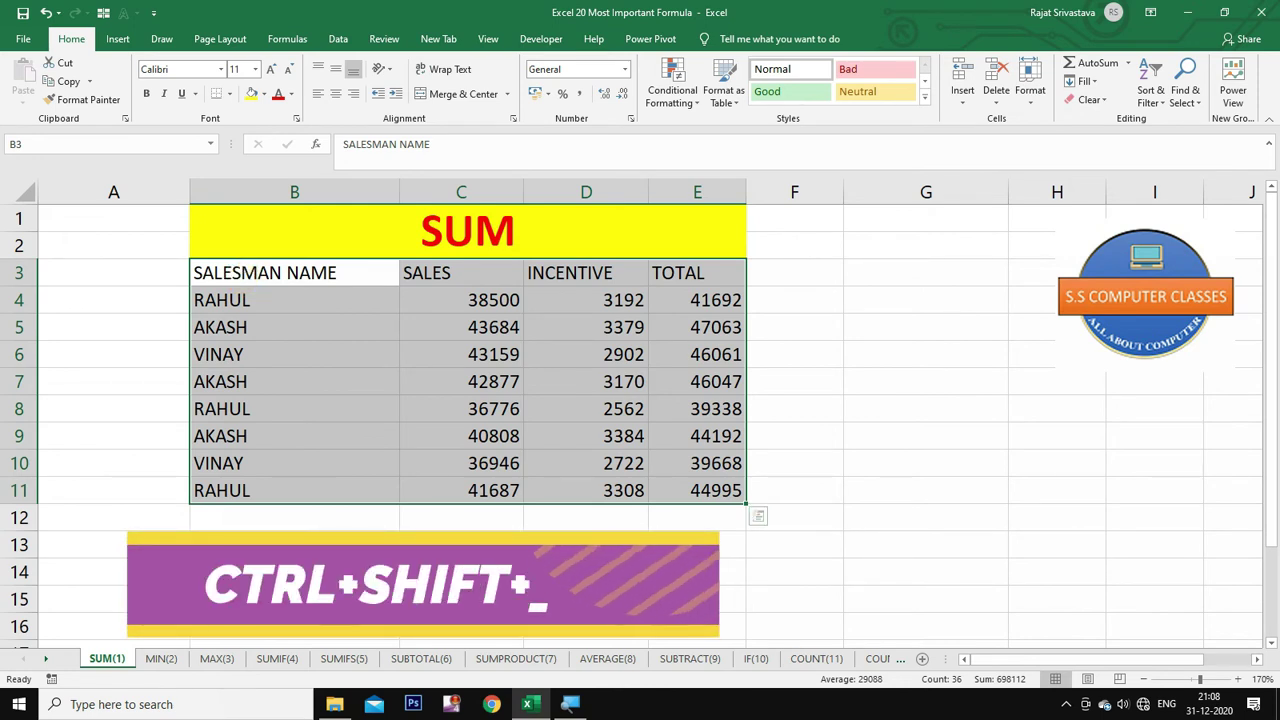
left_click(866, 357)
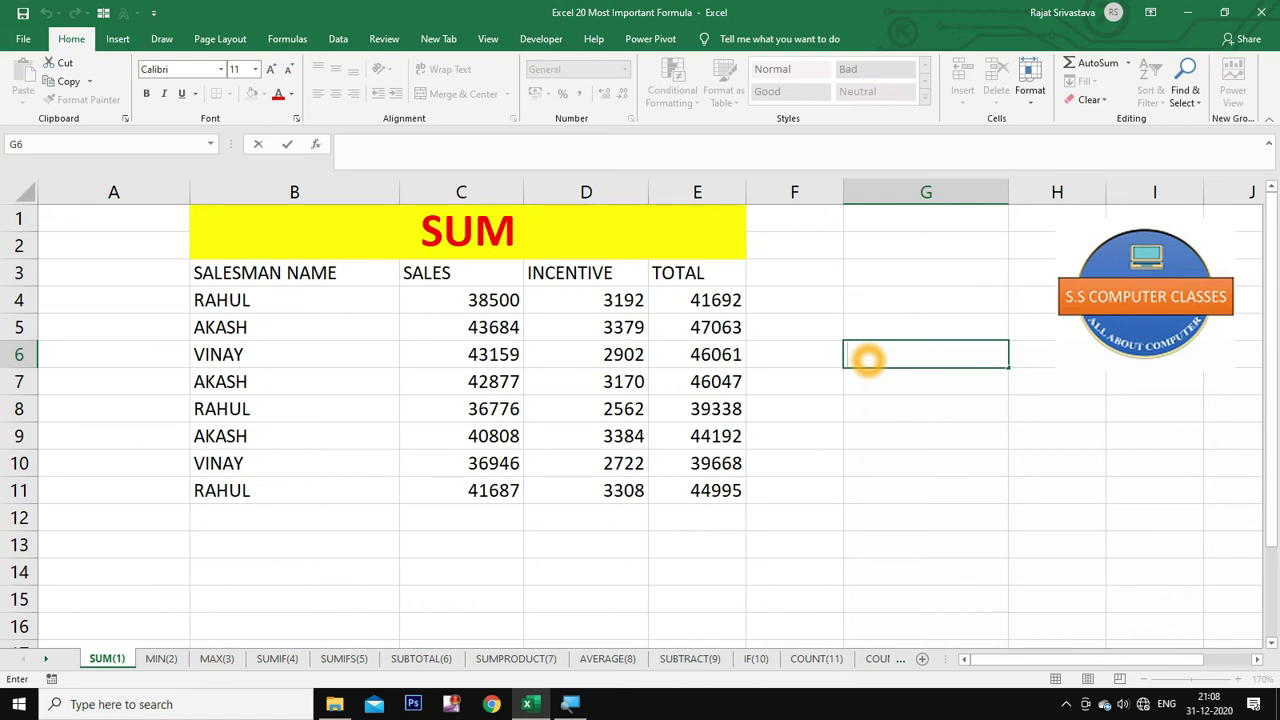
left_click(805, 434)
Format the SALES, INCENTIVE and TOTAL figures as rupee currency, e.g. ₹ 38,500.00
mouse_move(506, 300)
left_mouse_down()
mouse_move(575, 300)
mouse_move(730, 490)
left_mouse_up()
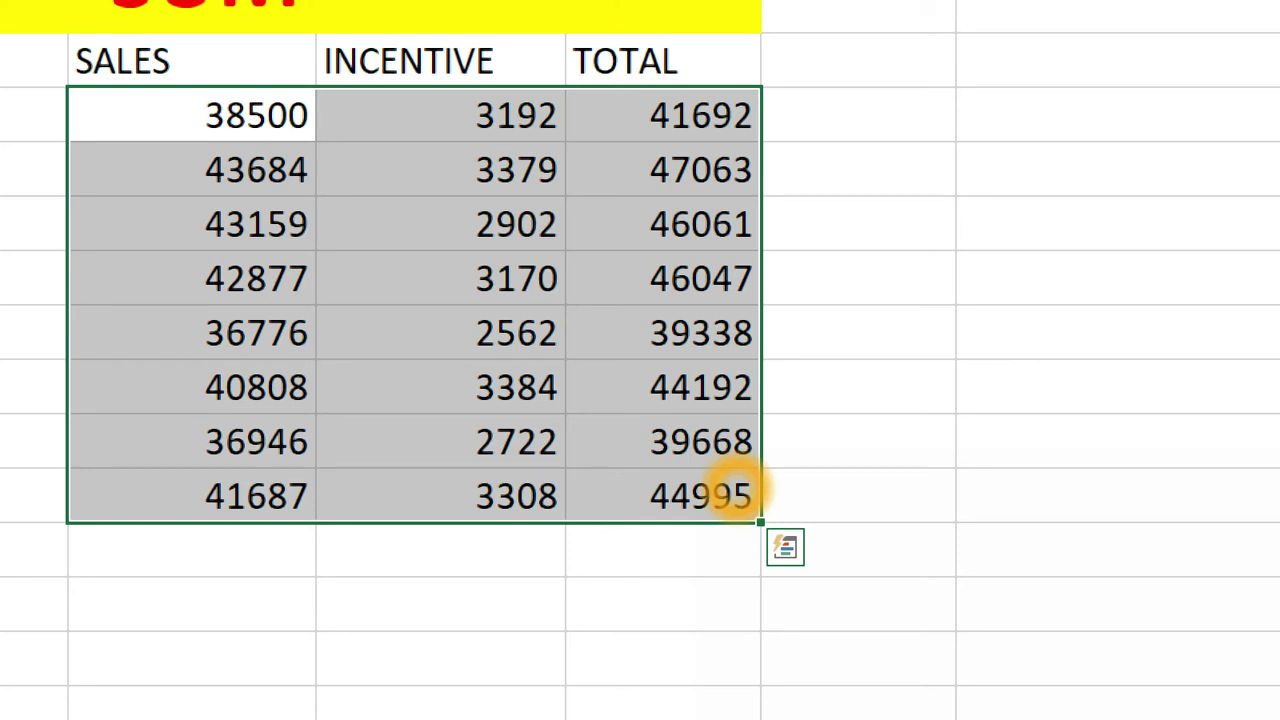
key("ctrl+shift+4")
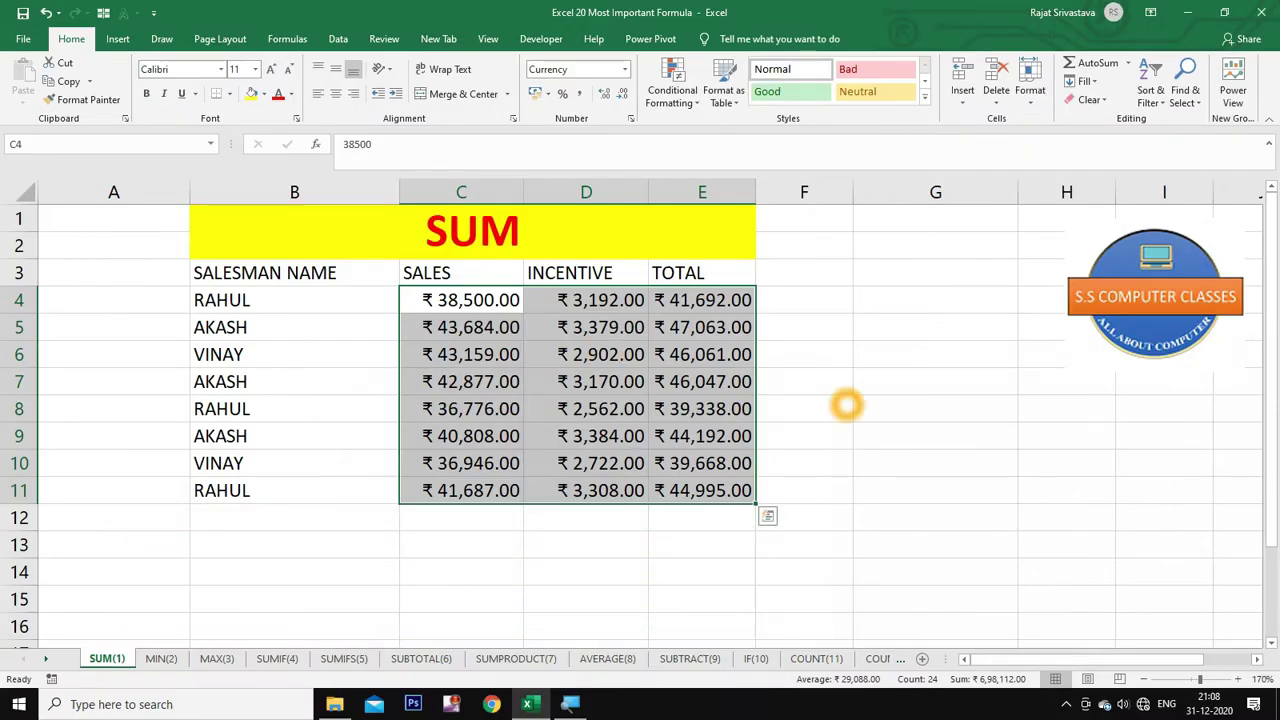
left_click(843, 405)
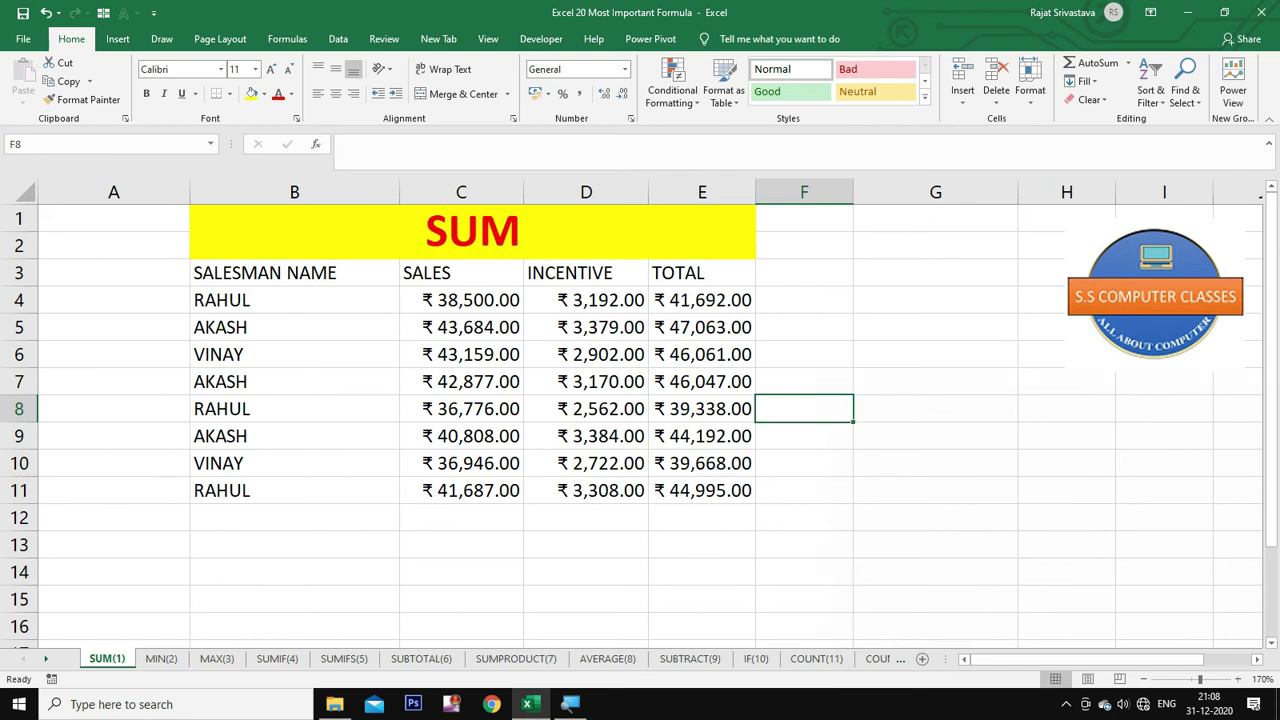
mouse_move(440, 300)
left_mouse_down()
mouse_move(745, 492)
mouse_move(748, 507)
left_mouse_up()
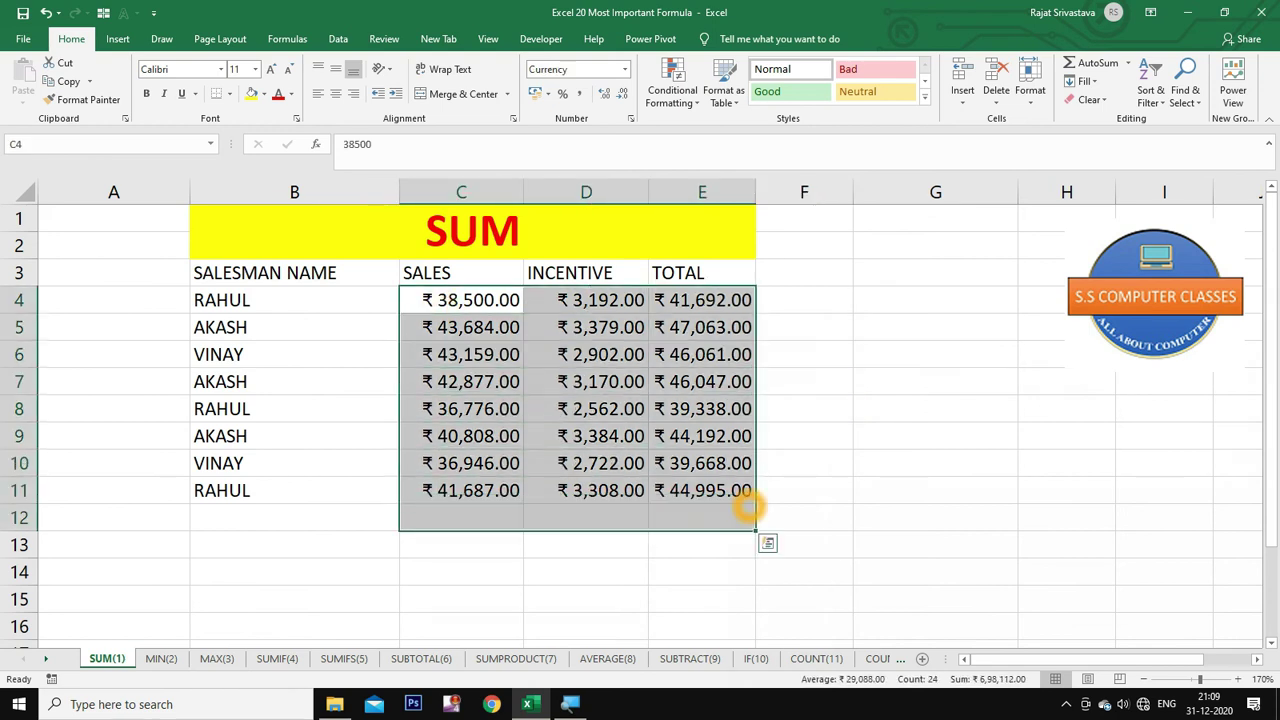
left_click(893, 450)
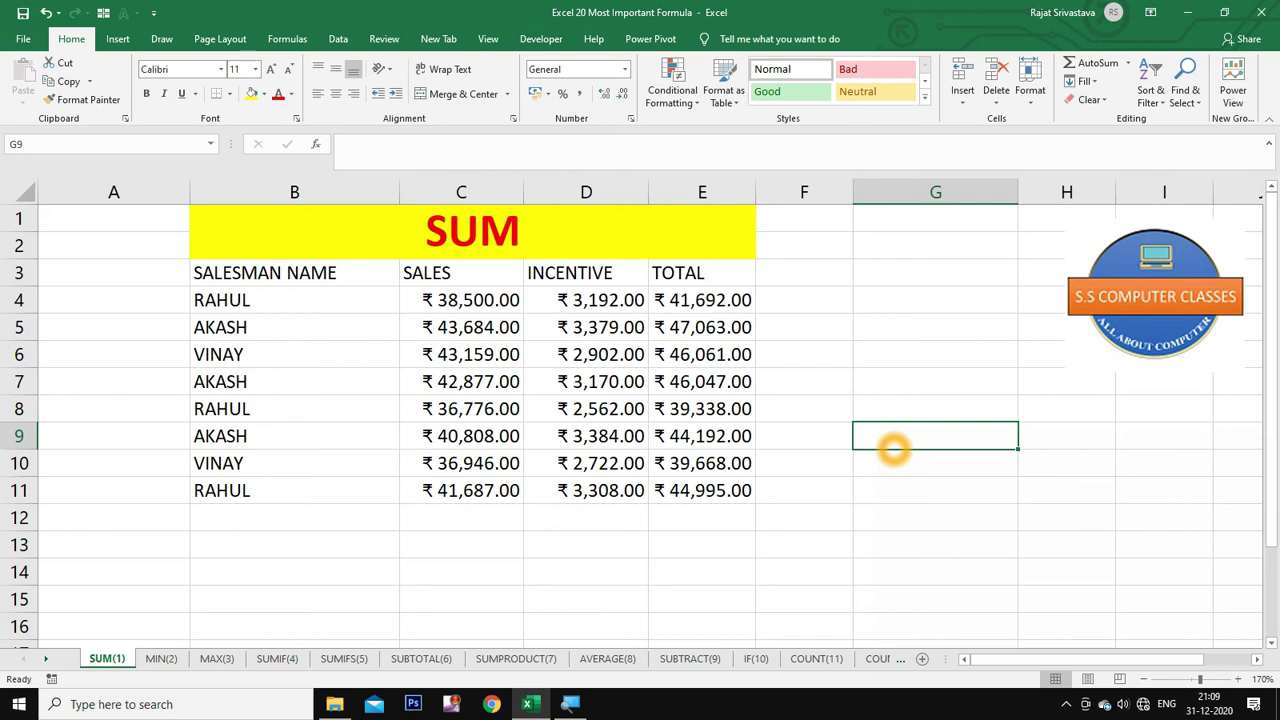
left_click(885, 355)
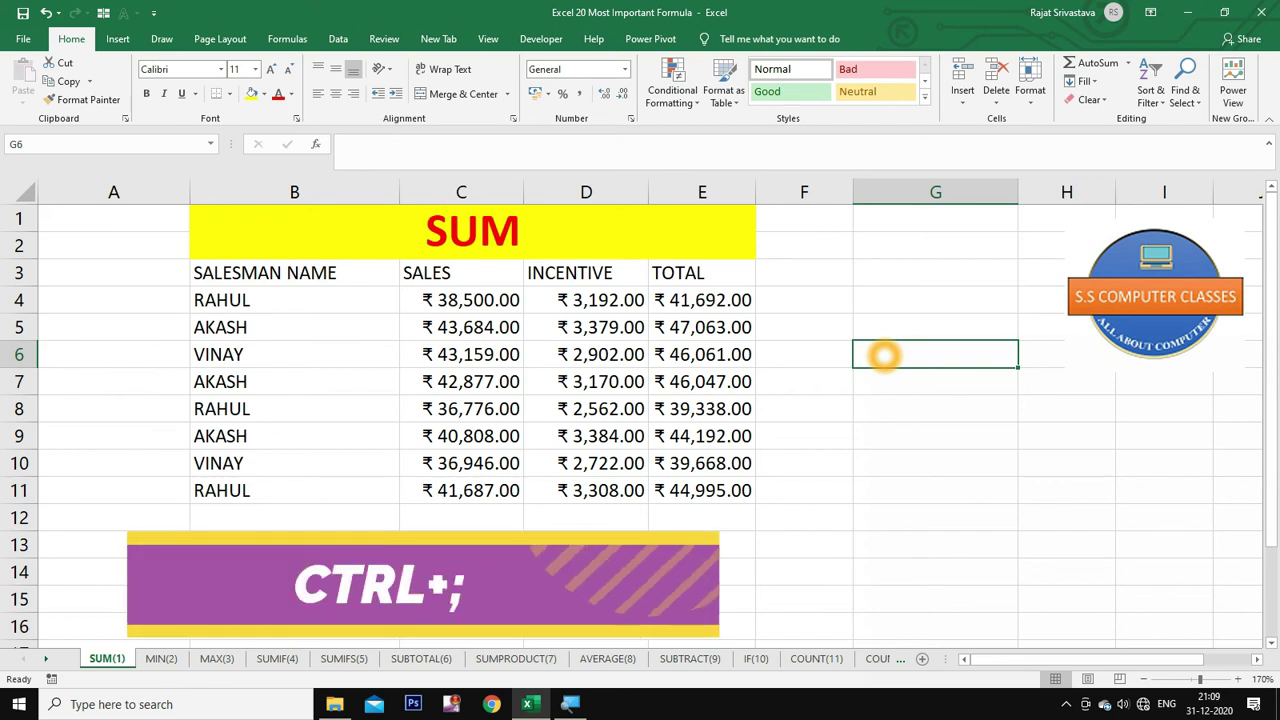
Enter today's date 31-12-2020 in G6 and the current time 21:09 in G7
key("ctrl+semicolon")
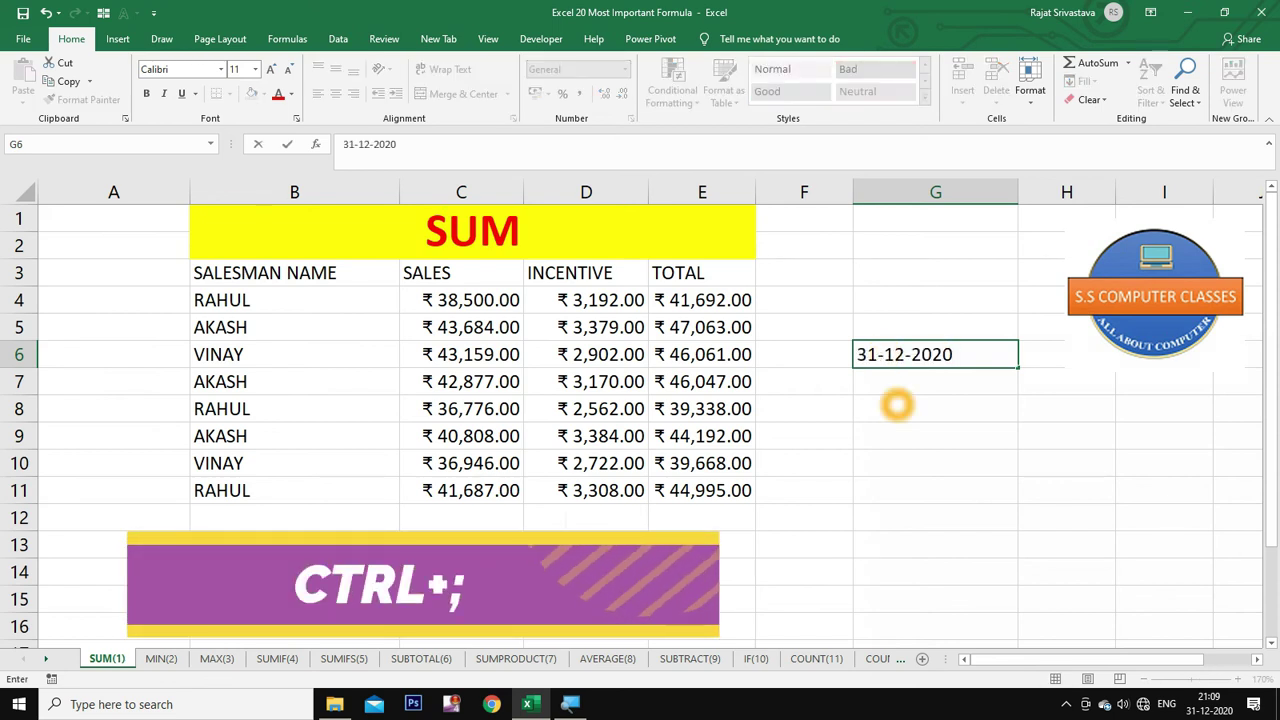
left_click(897, 404)
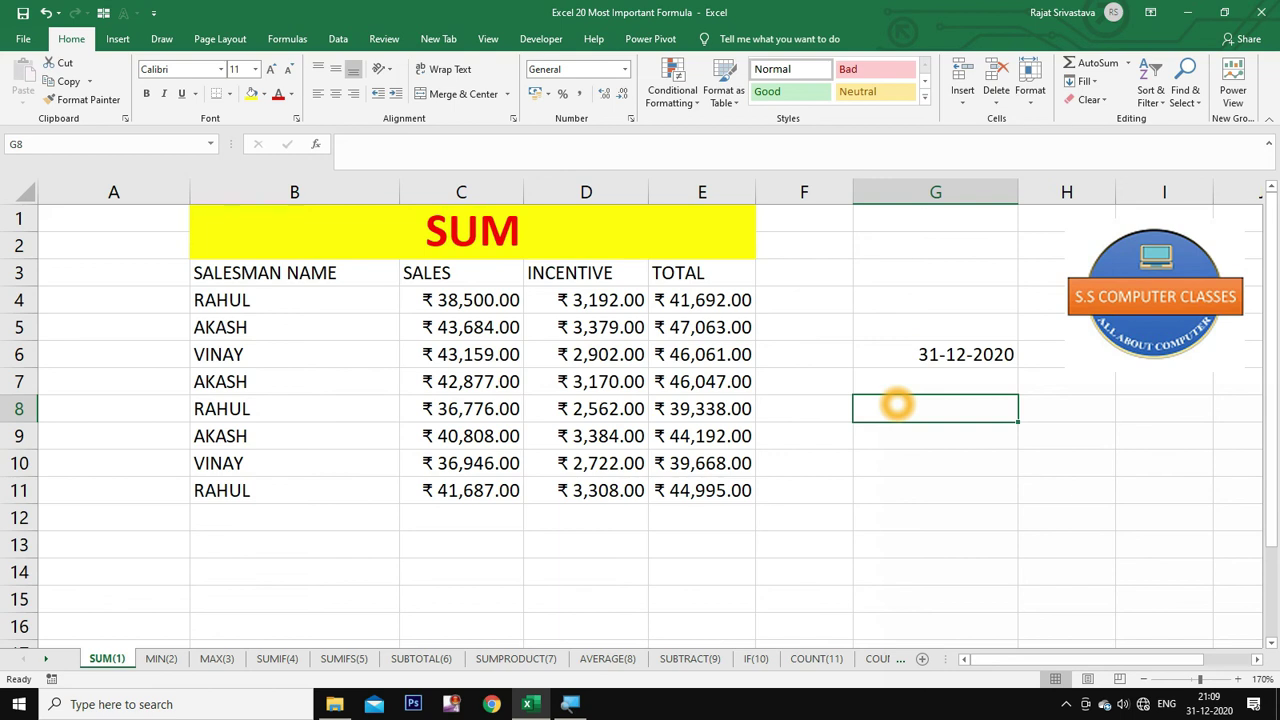
left_click(920, 382)
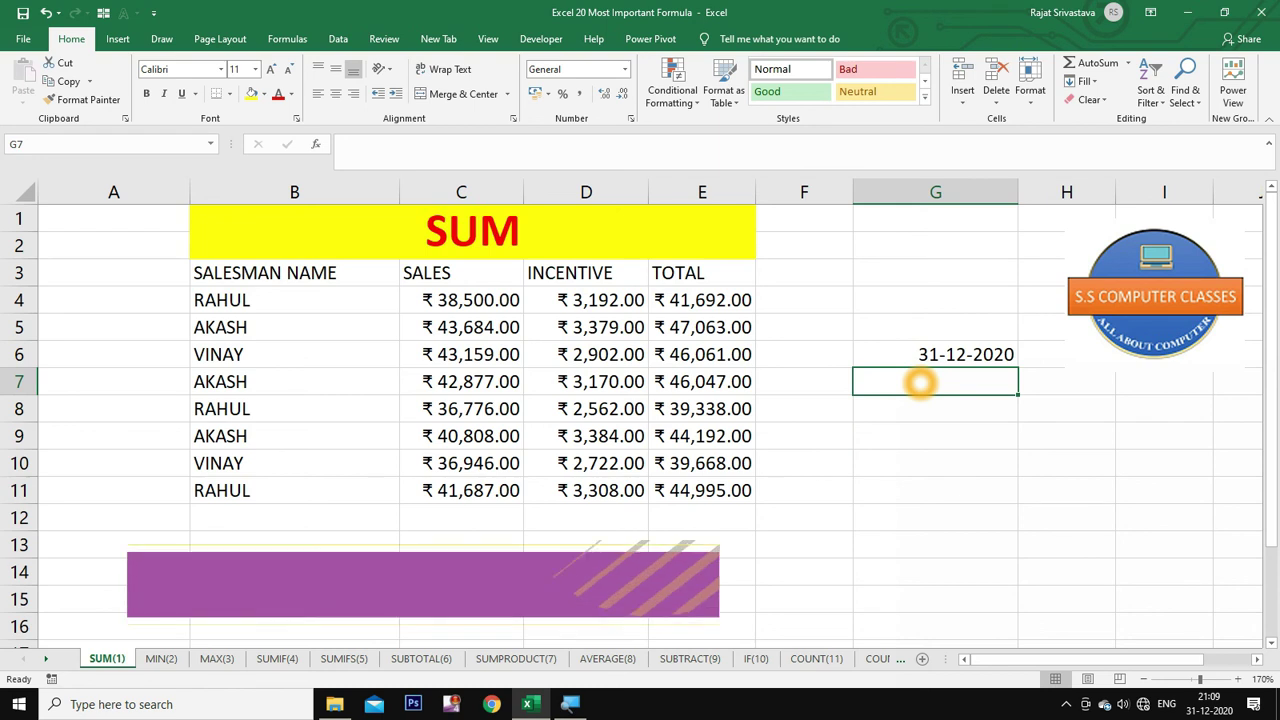
key("ctrl+shift+semicolon")
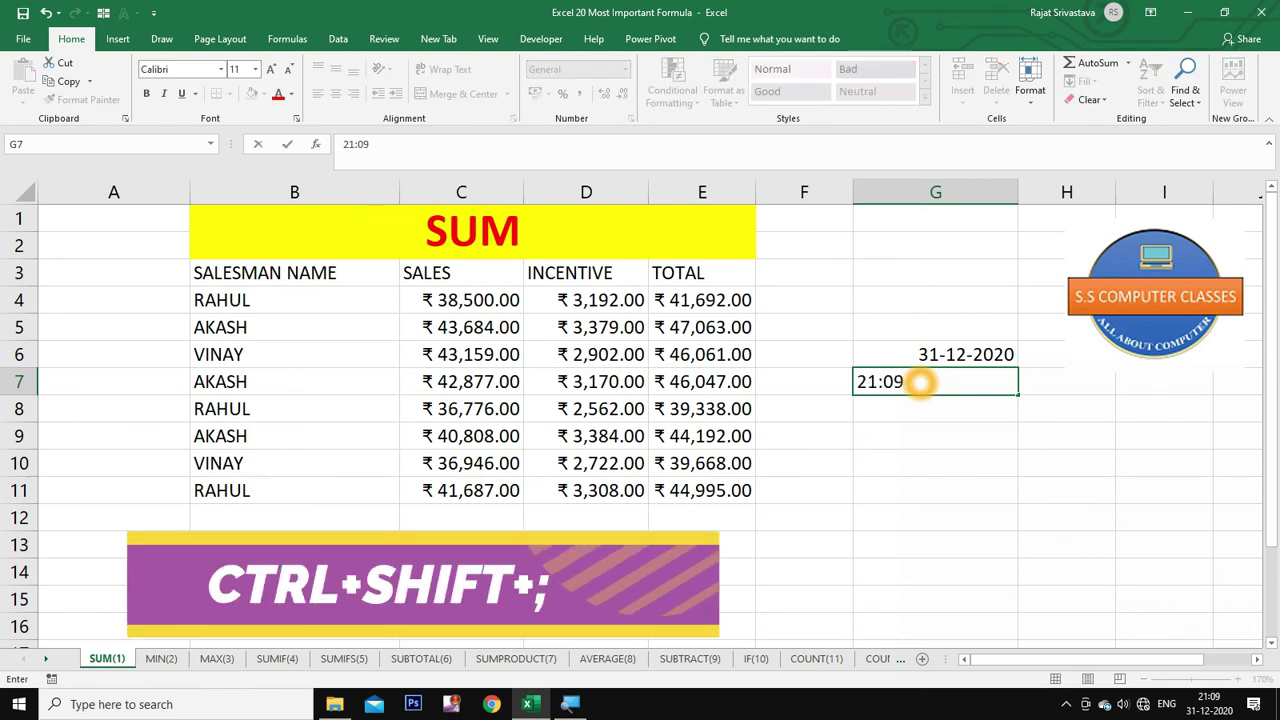
left_click(907, 443)
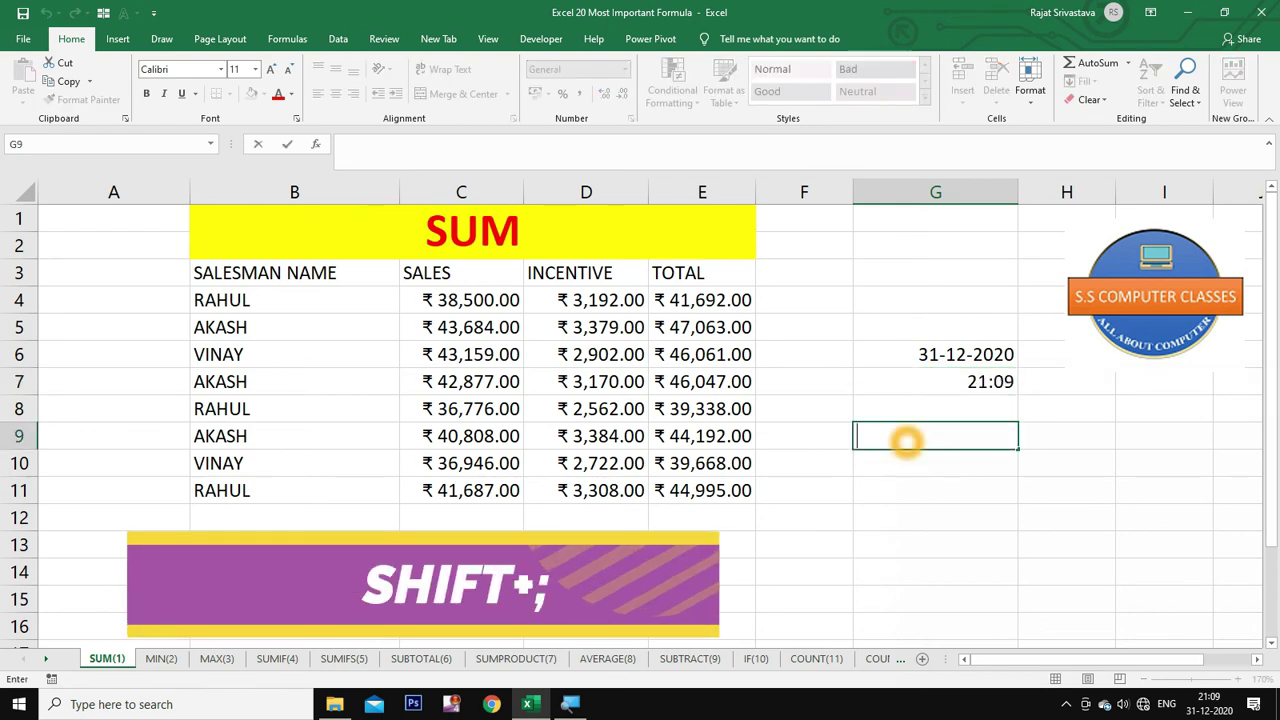